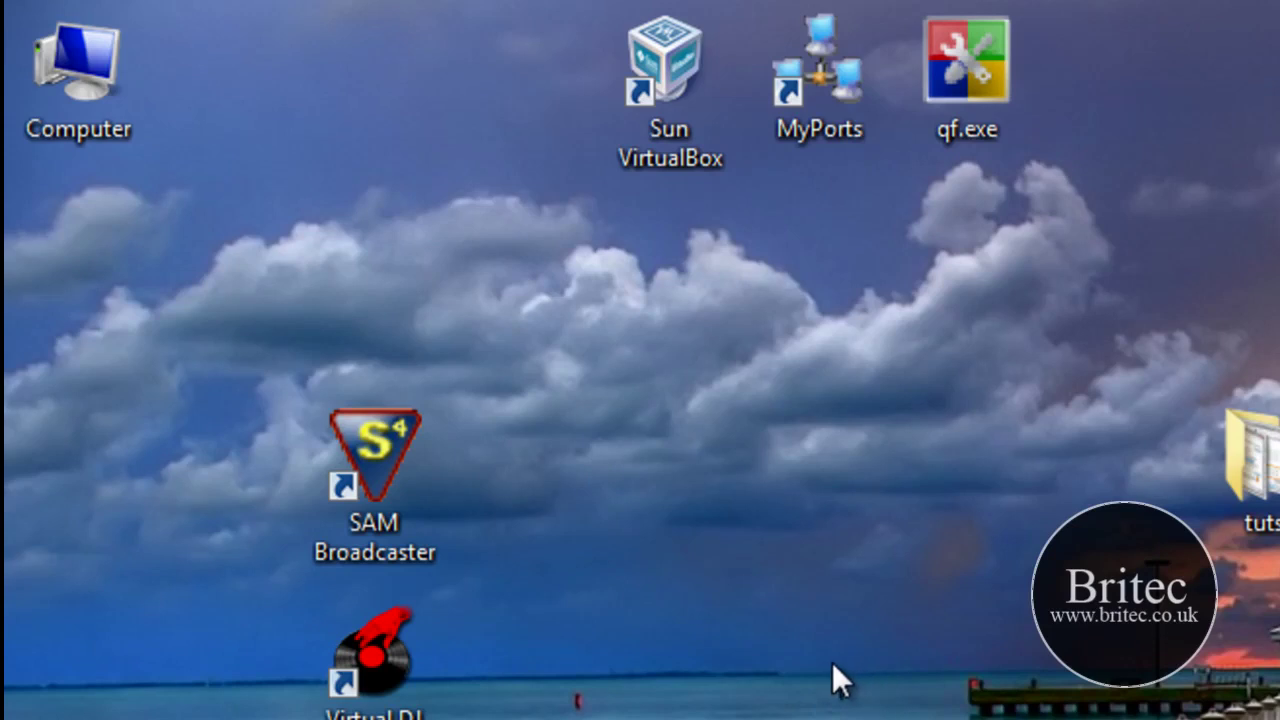
Step: Open the Computer window and check the free space on the Data (D:) drive
double_click(96, 55)
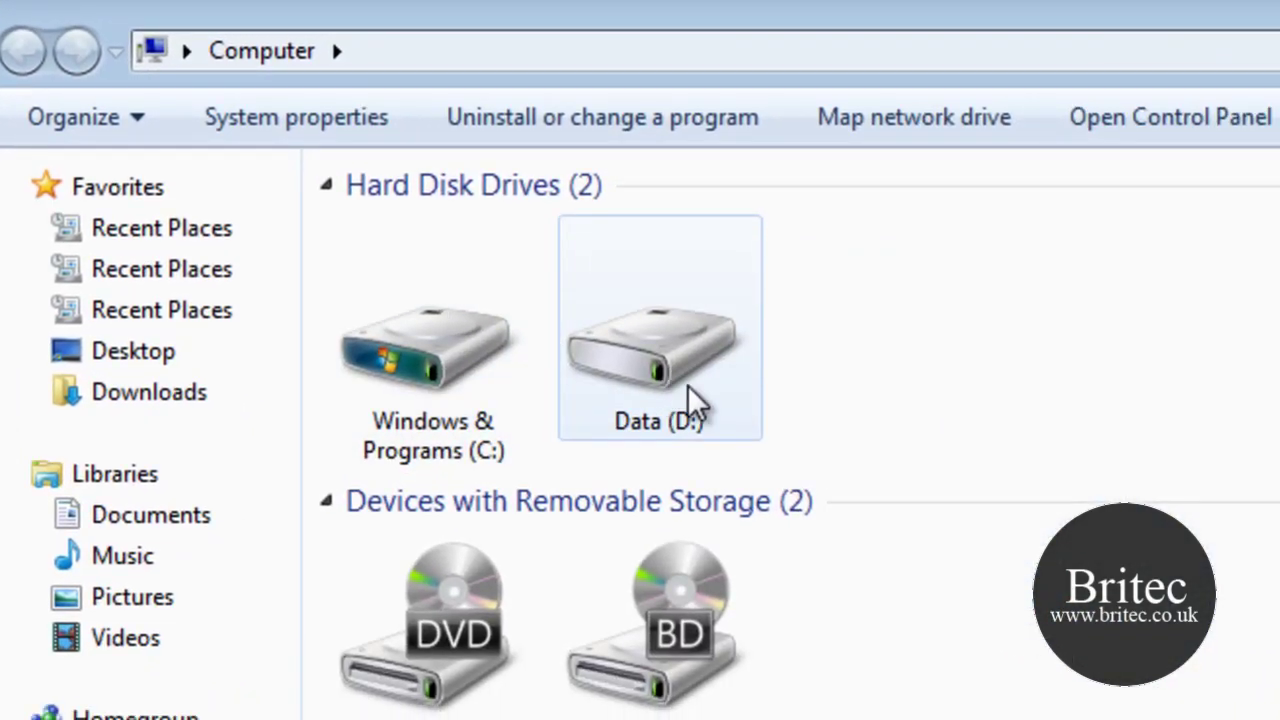
mouse_move(687, 385)
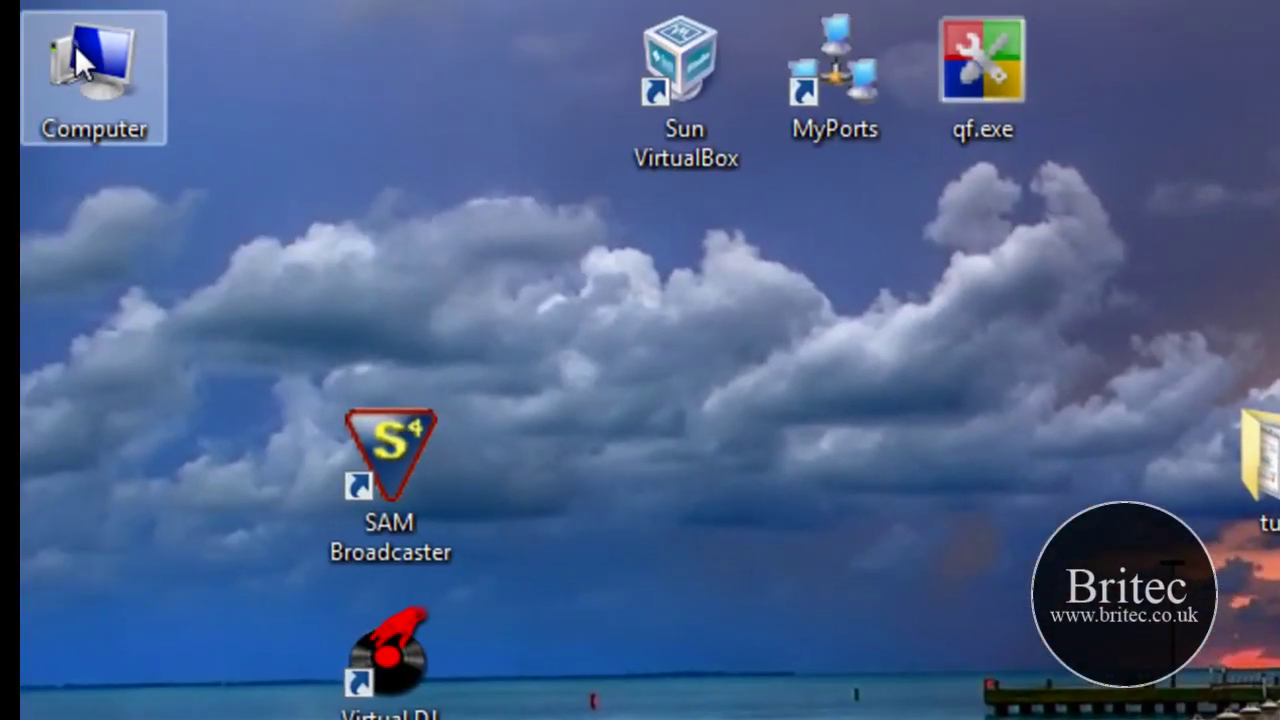
Step: Open Computer Management from the Computer icon and show Disk Management with Disk 0's partitions
right_click(77, 49)
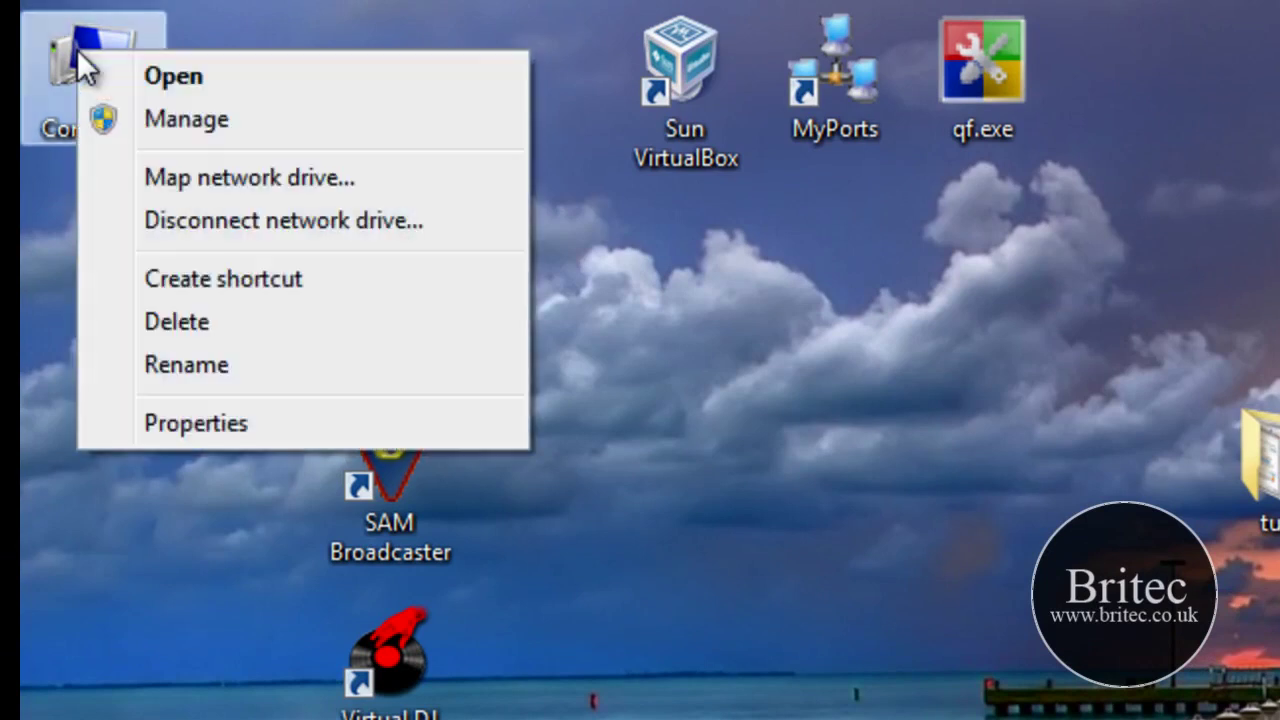
left_click(209, 112)
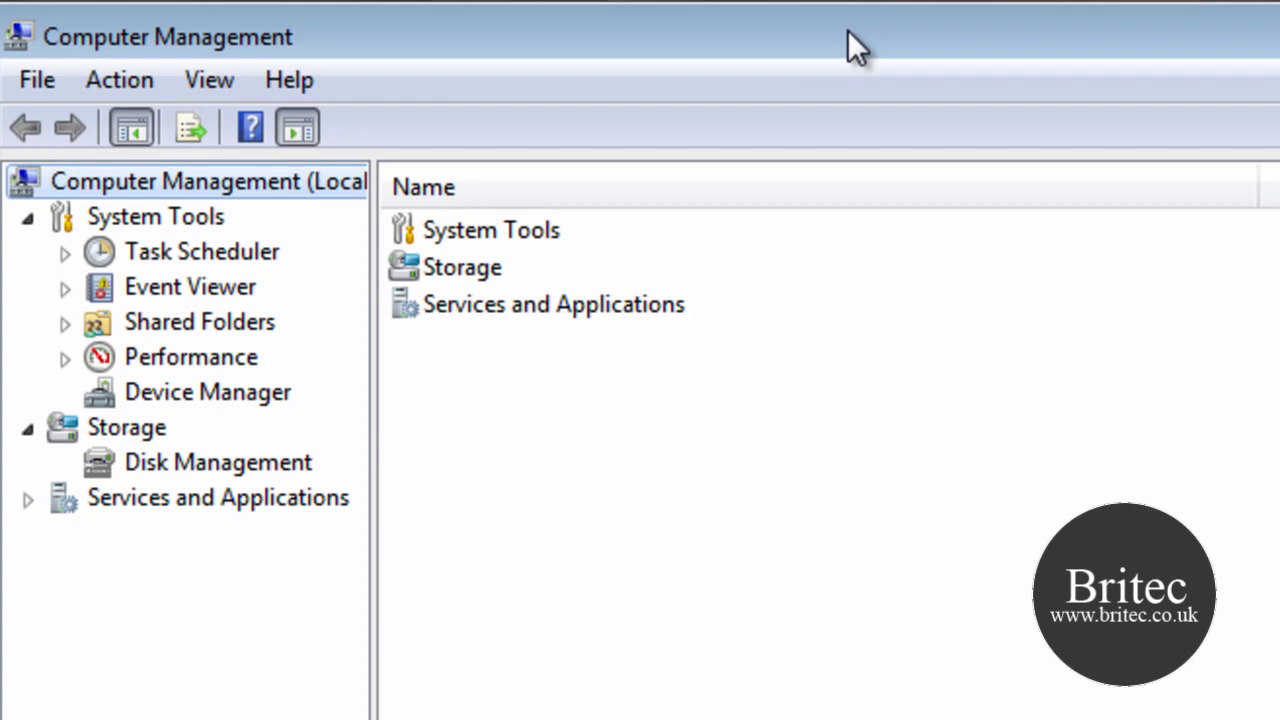
left_click(171, 463)
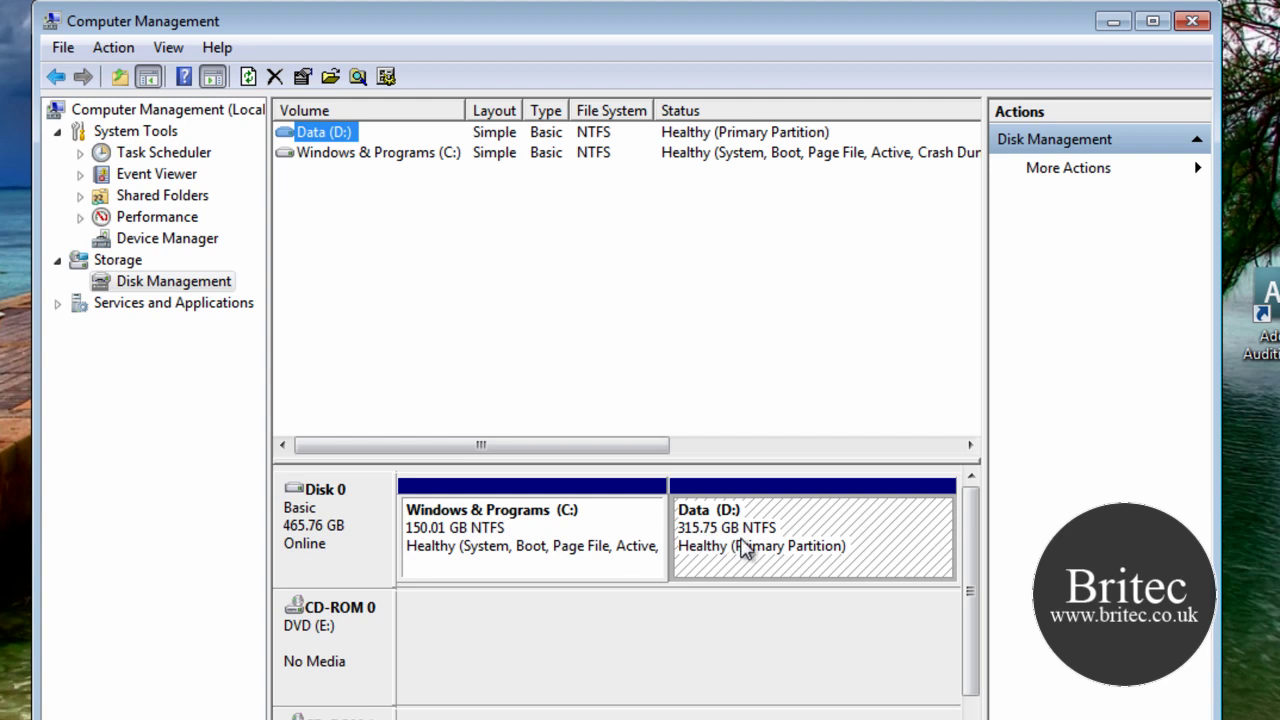
left_click(591, 543)
left_click(768, 549)
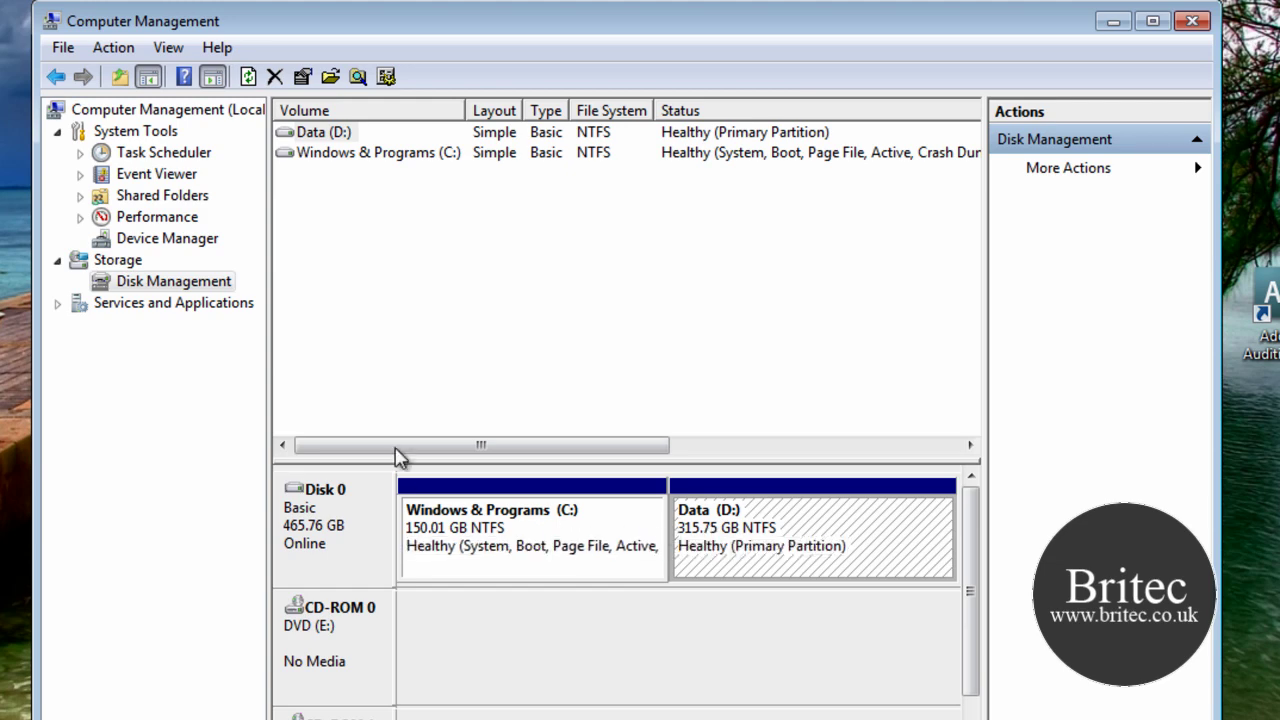
left_click(545, 535)
key("Up")
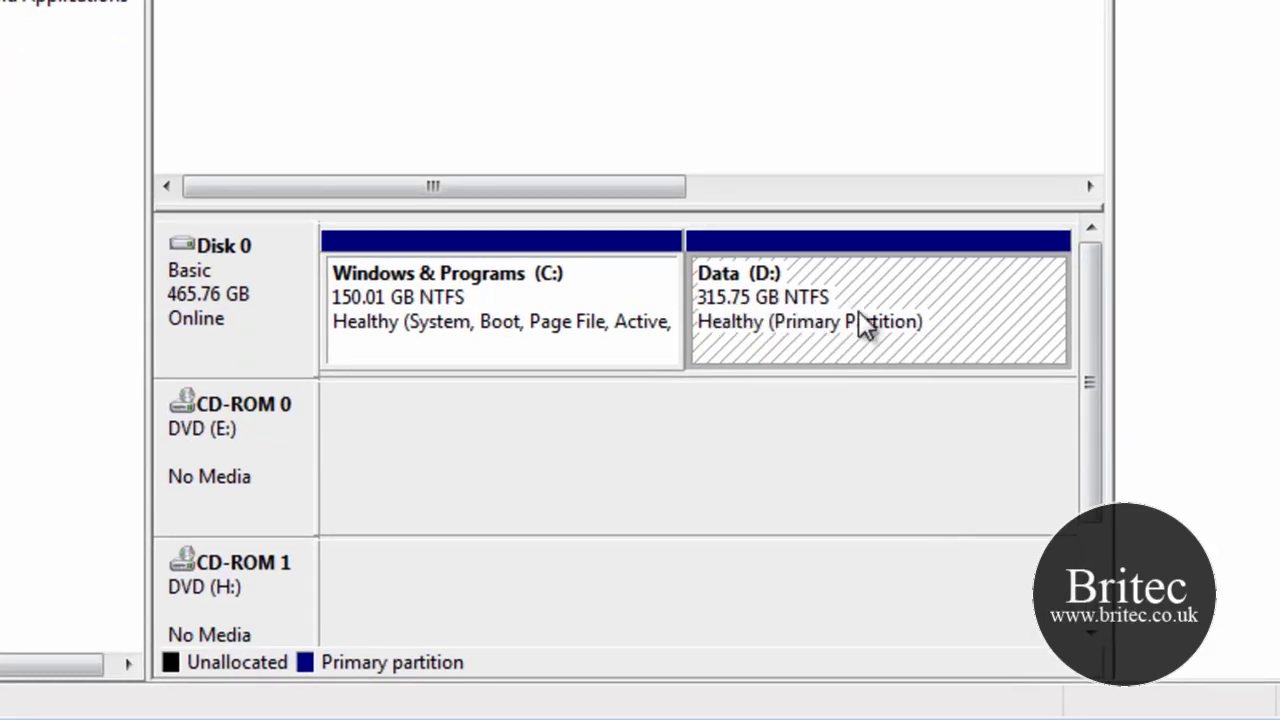
Step: Shrink Data (D:) by 10000 MB to 305.99 GB, leaving 9.77 GB unallocated
right_click(887, 287)
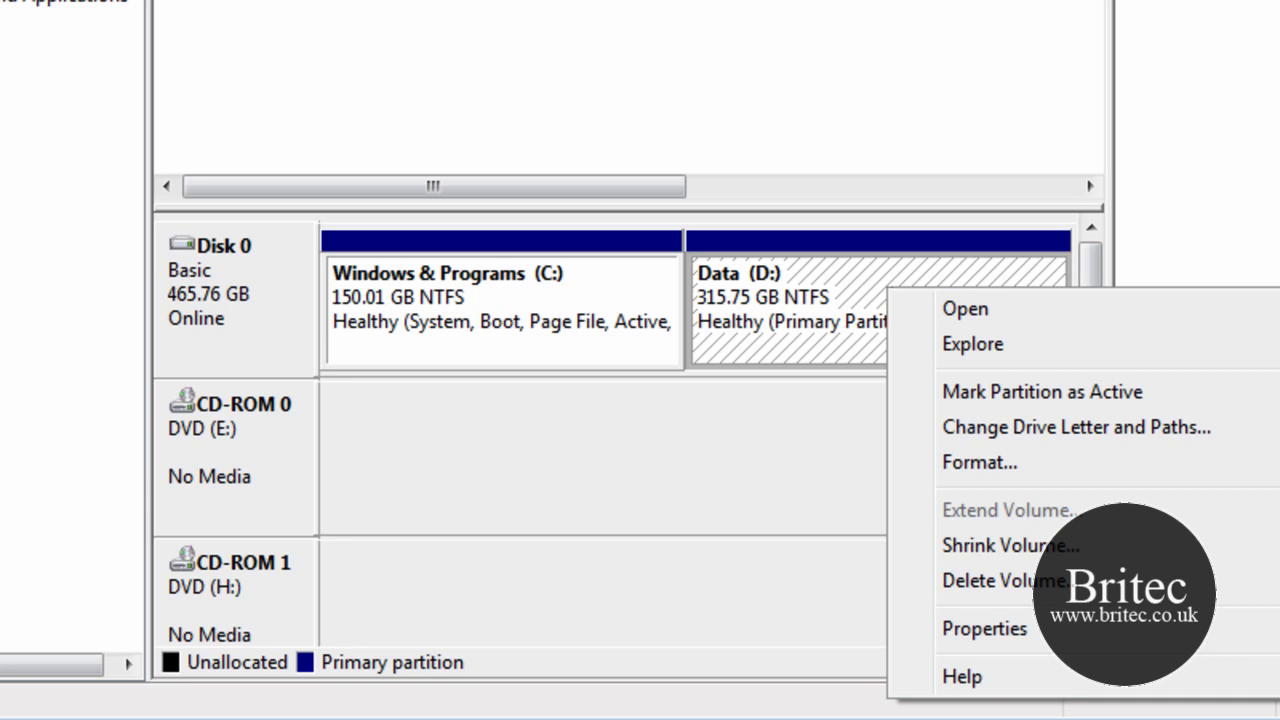
left_click(1007, 545)
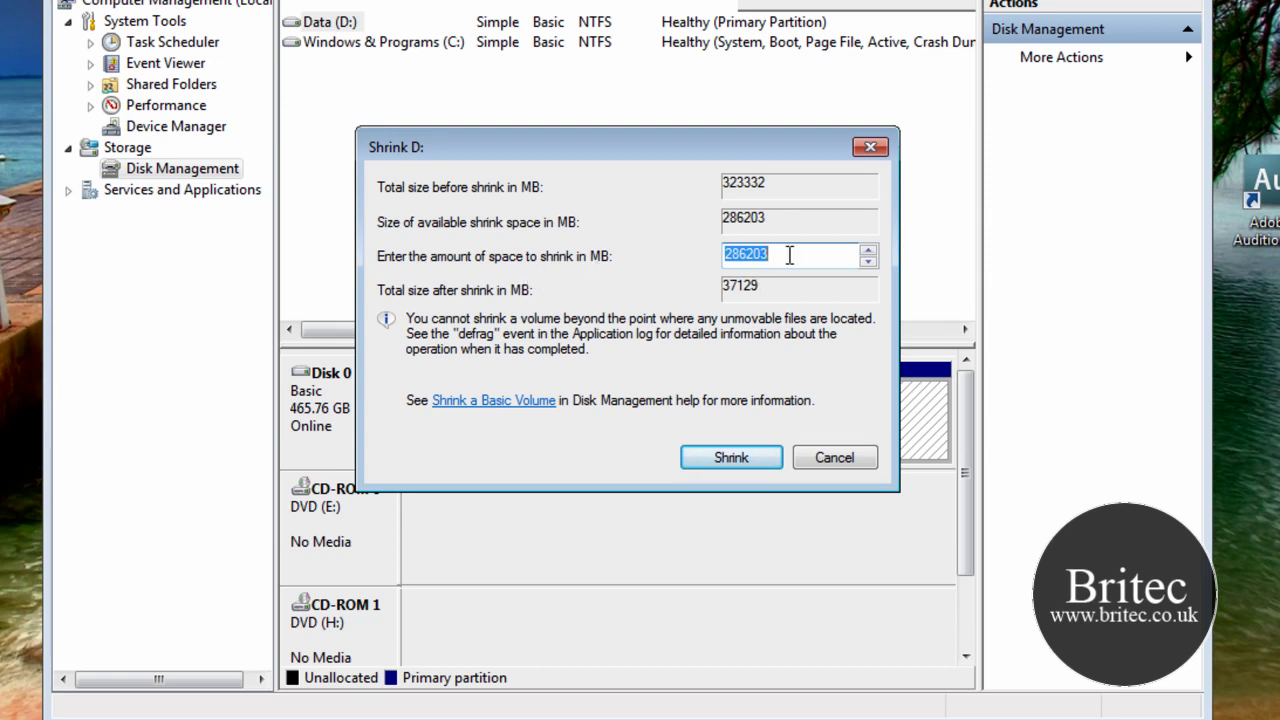
type("10000")
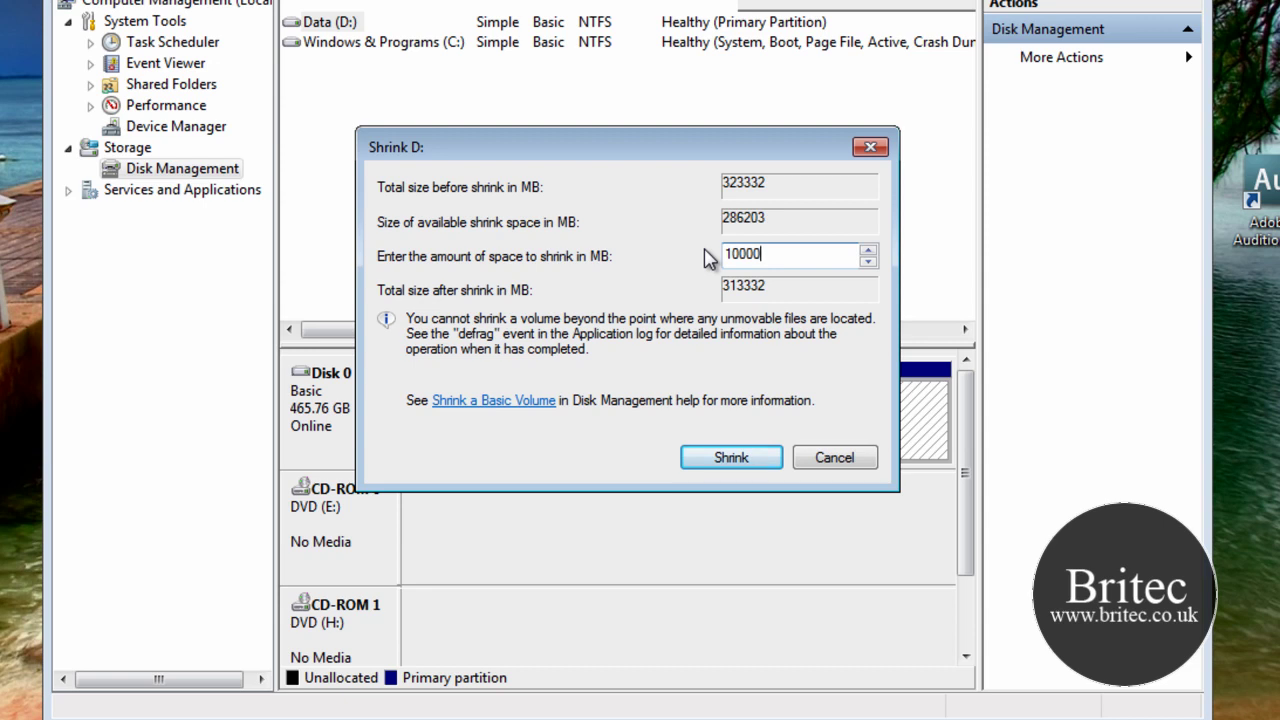
left_click(730, 458)
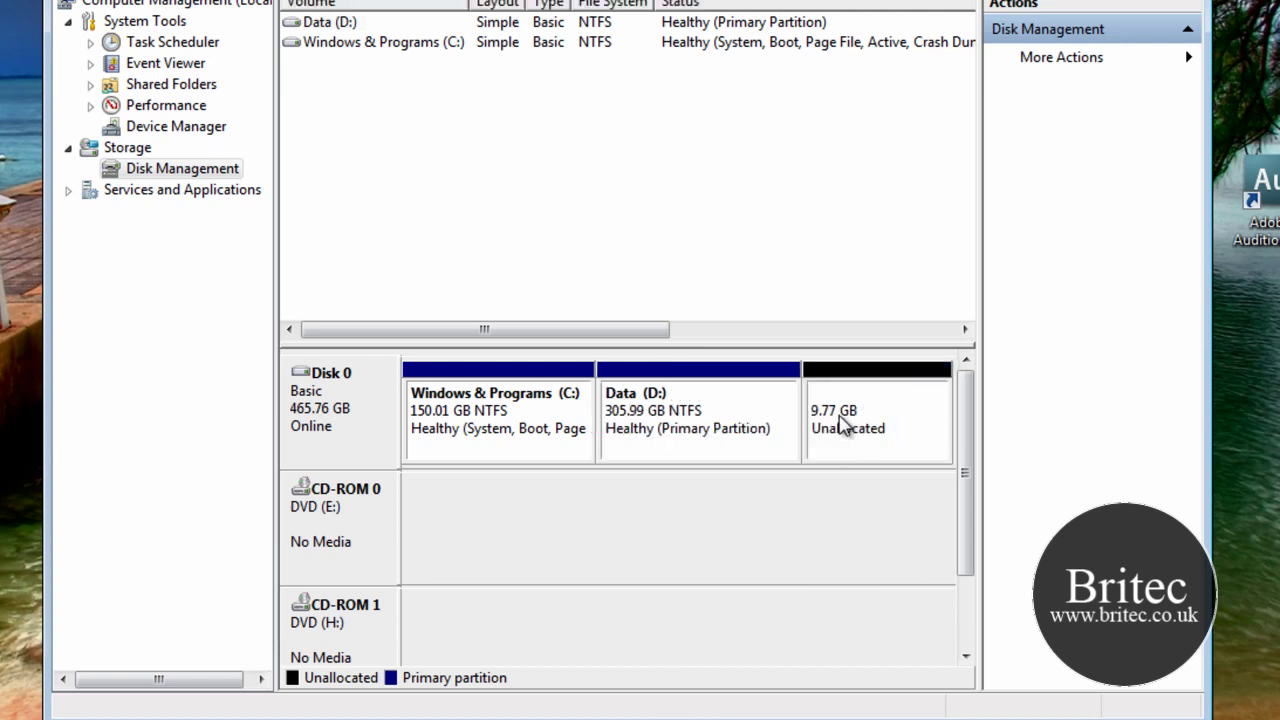
Step: Start a new simple volume on the 9.77 GB unallocated space, keeping the full 10000 MB size
left_click(836, 425)
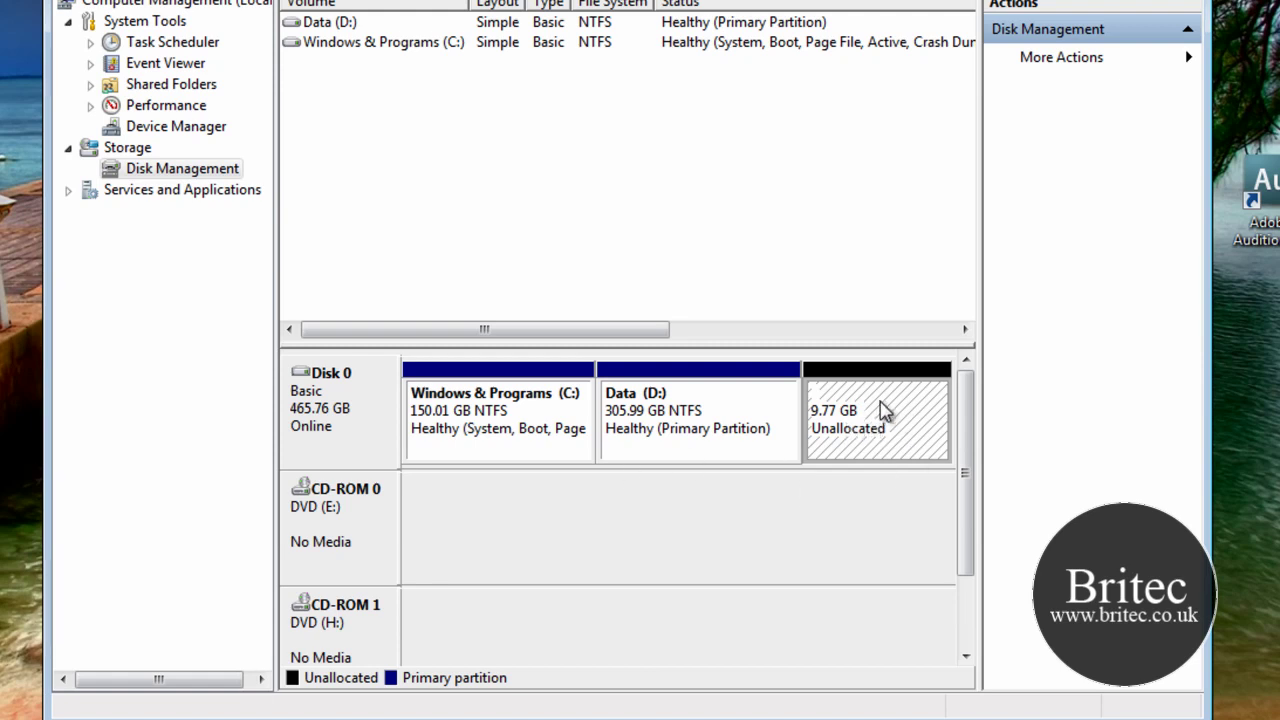
right_click(884, 411)
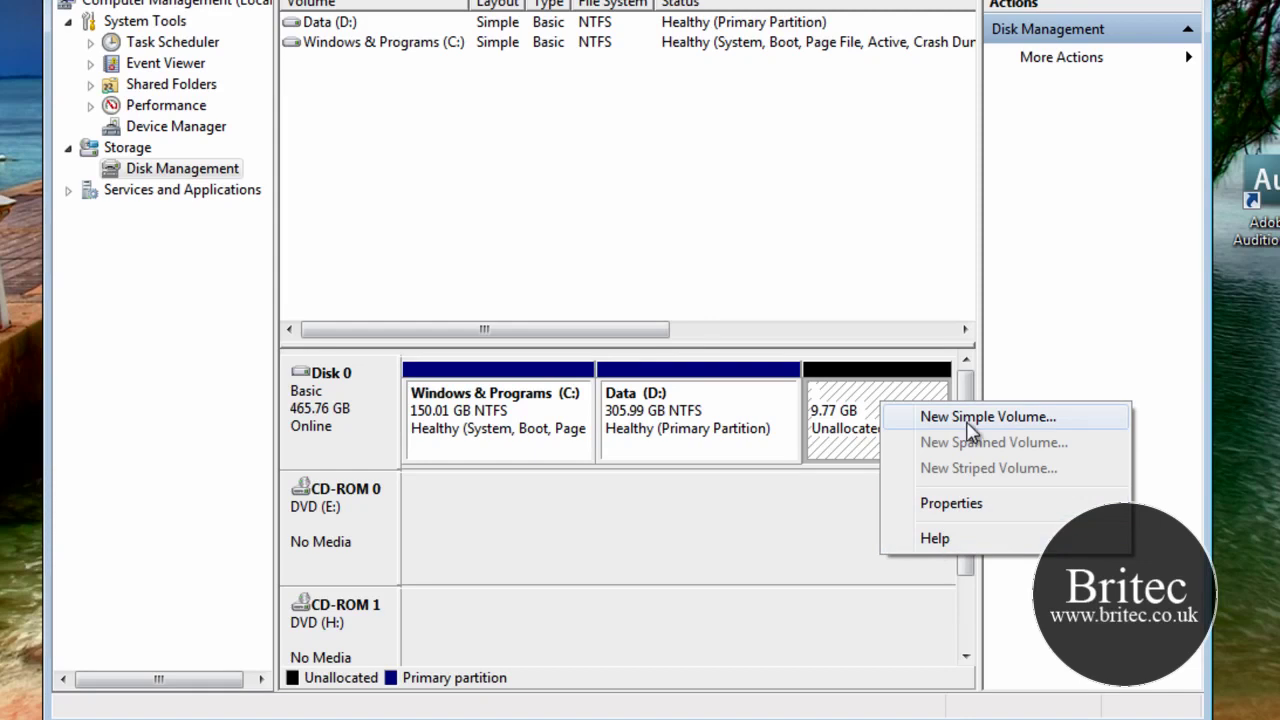
left_click(970, 417)
left_click(741, 449)
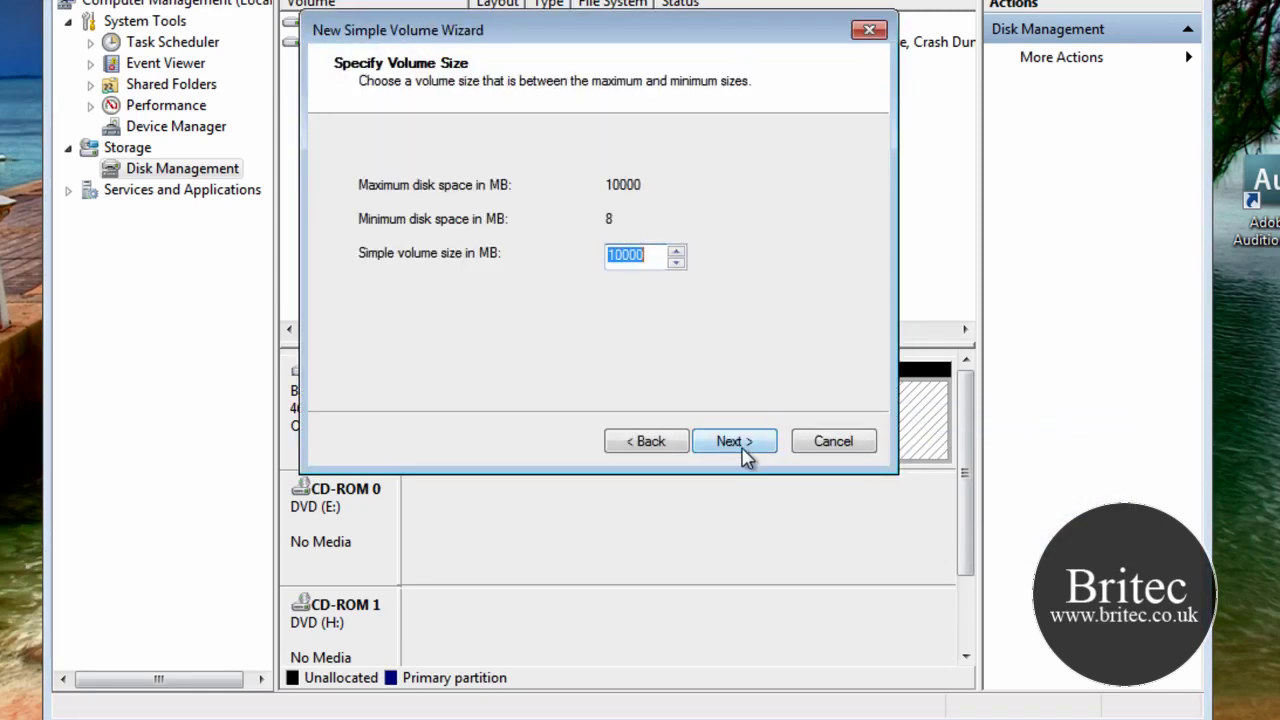
left_click(713, 448)
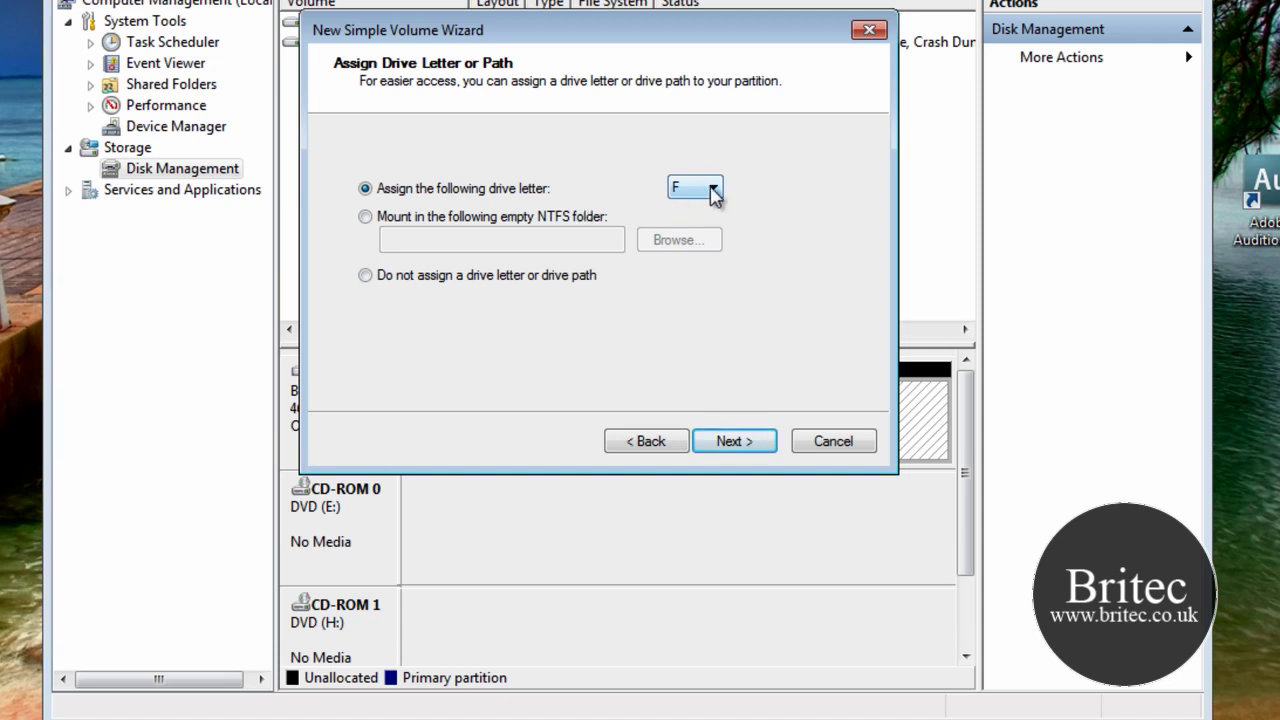
Step: Assign drive letter F, label the volume 'Backup', and finish creating it
left_click(714, 191)
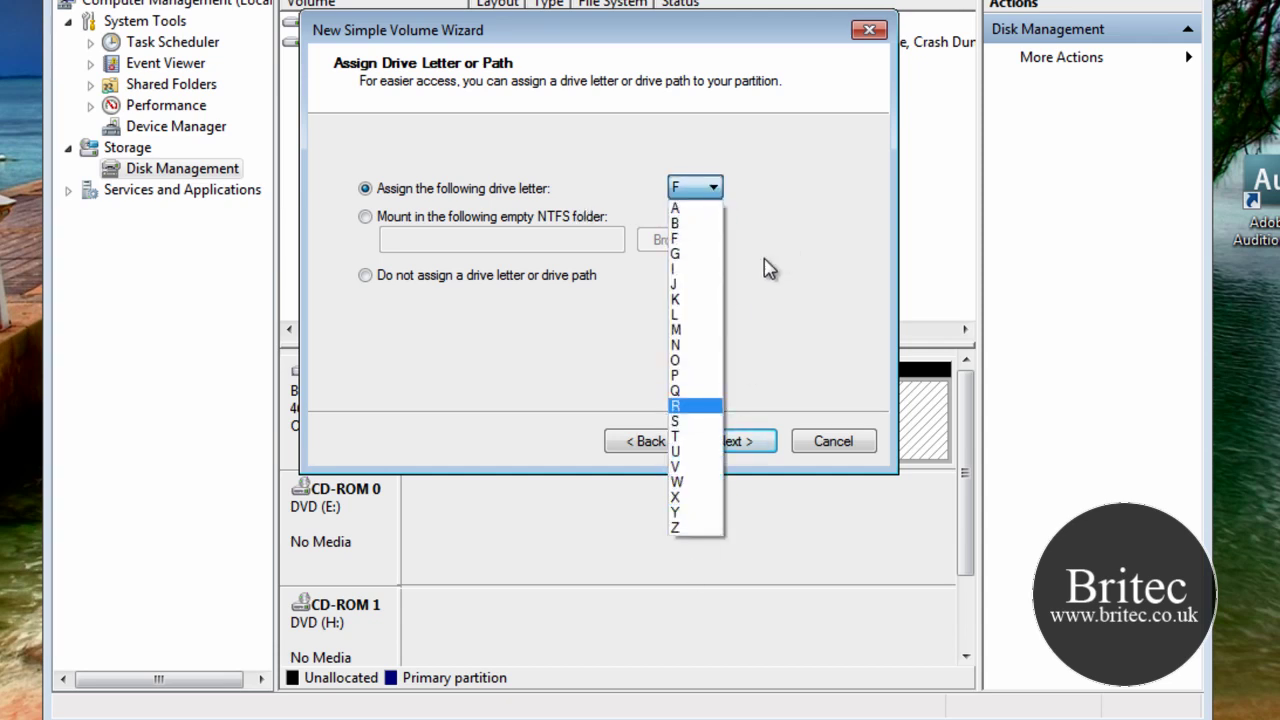
left_click(822, 272)
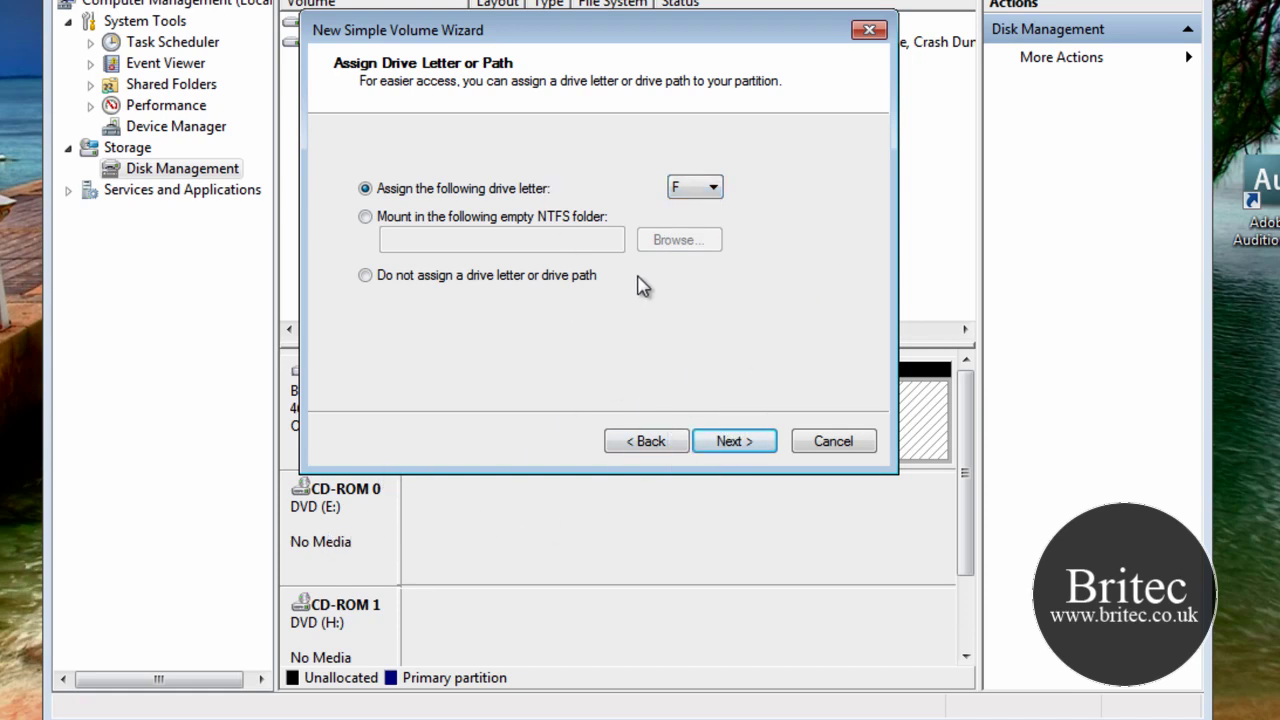
left_click(740, 449)
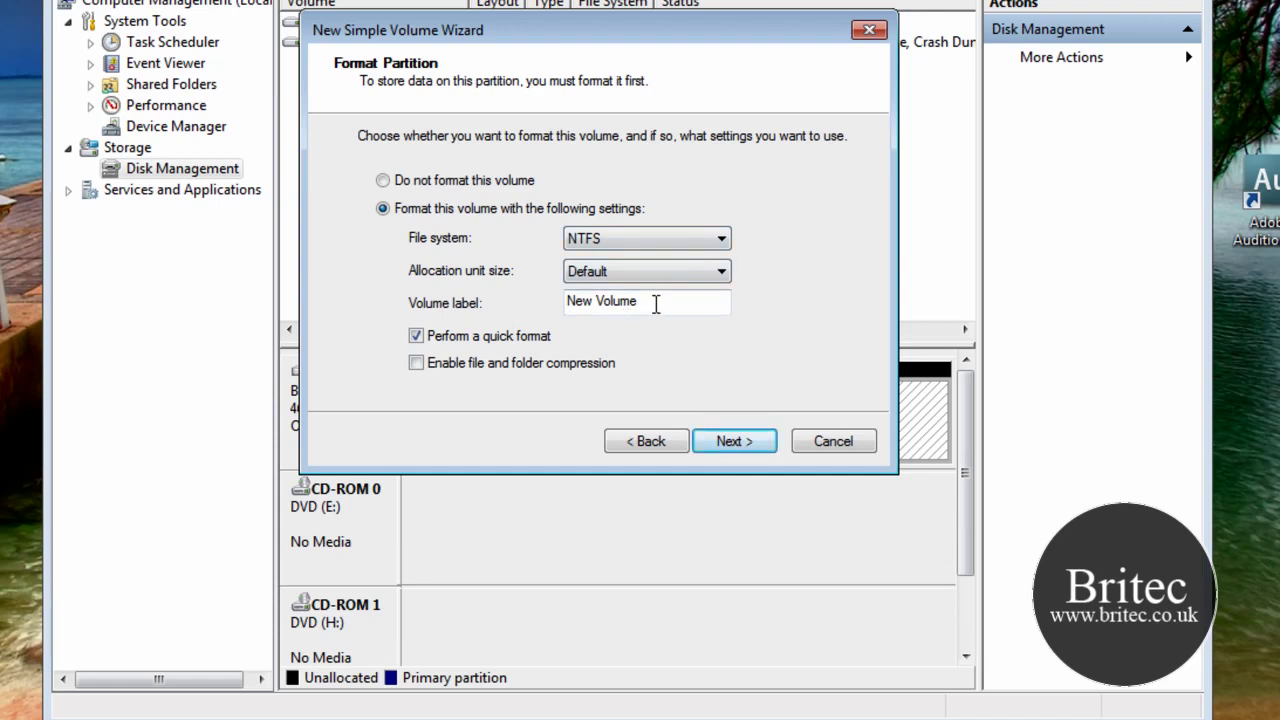
left_click_drag(656, 305, 566, 303)
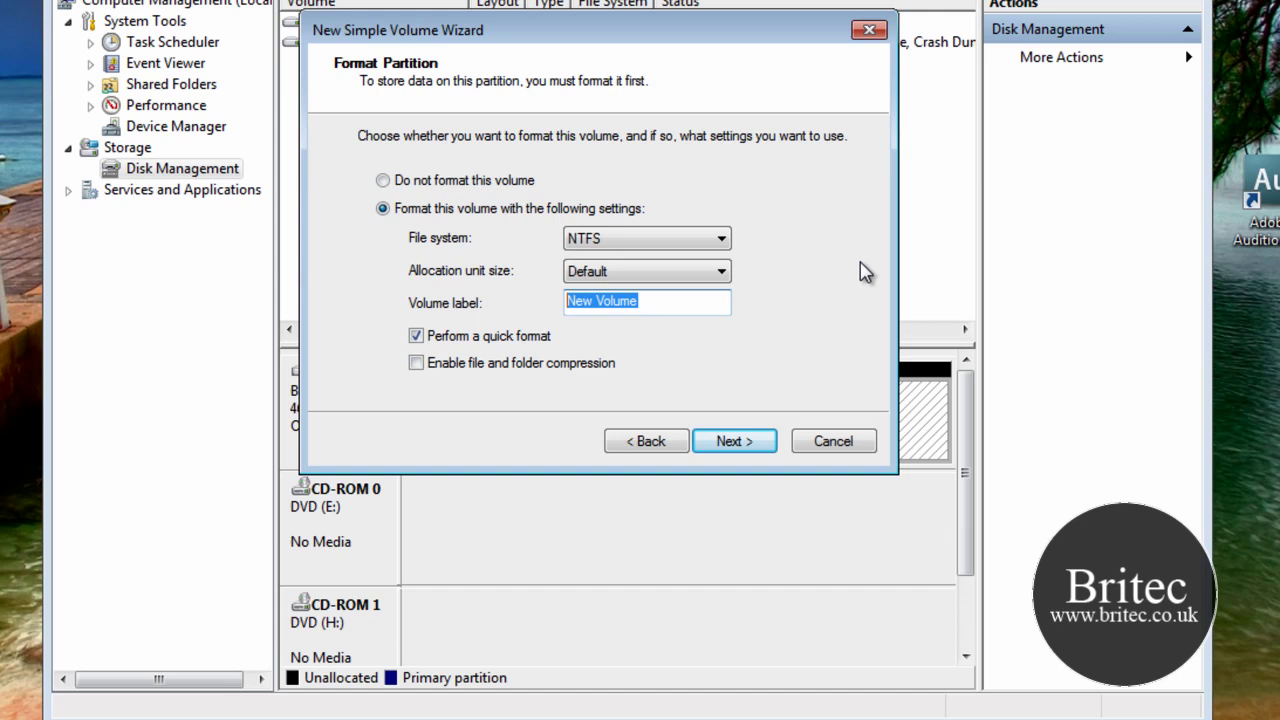
type("Backup")
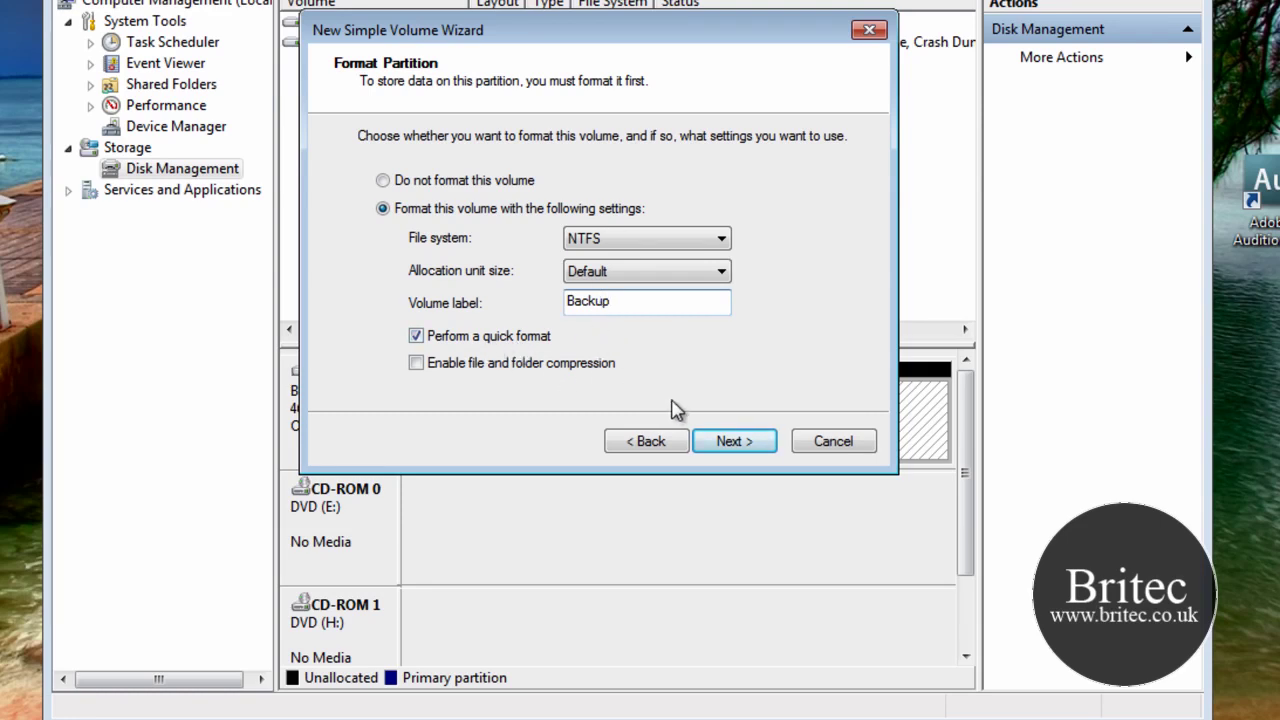
left_click(733, 441)
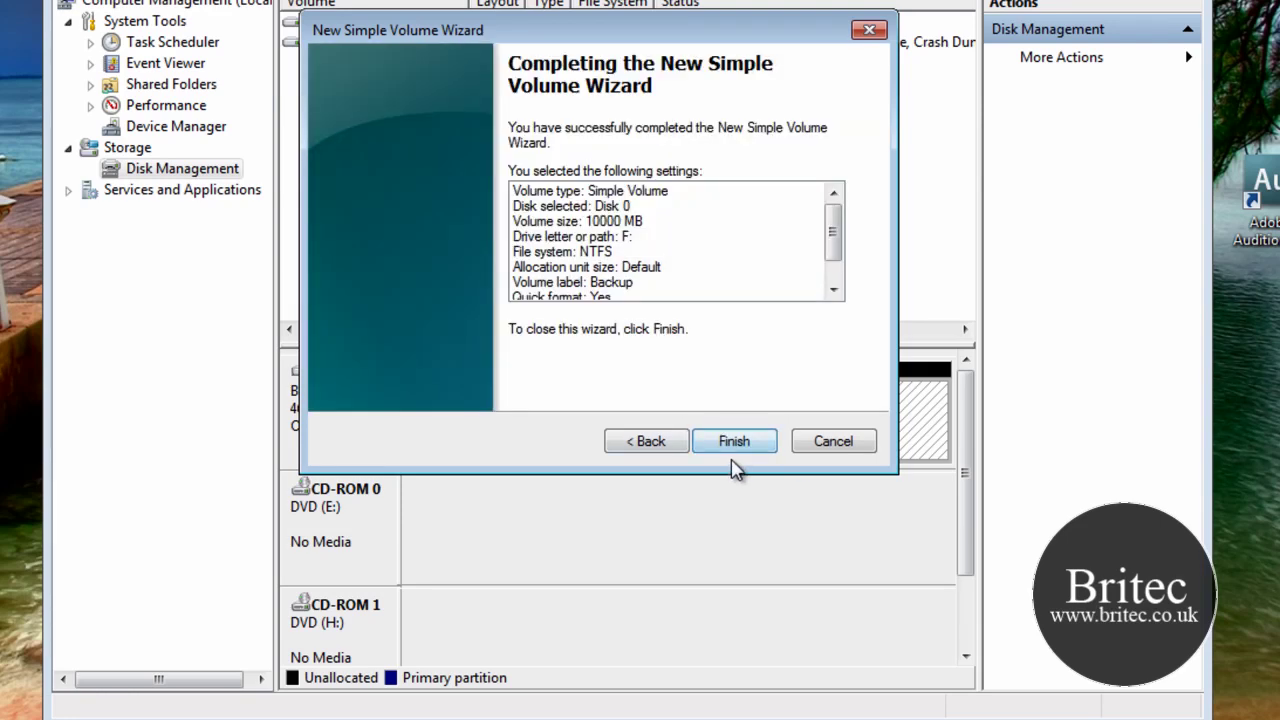
left_click(734, 443)
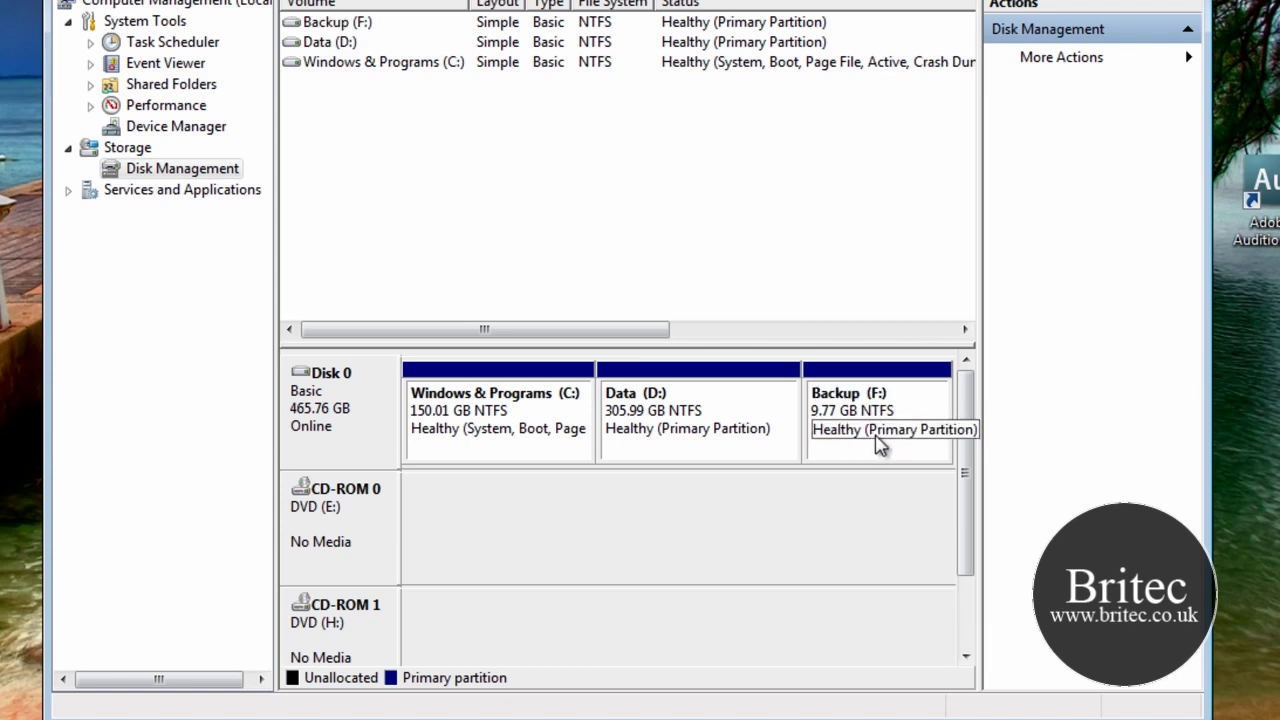
key("super+e")
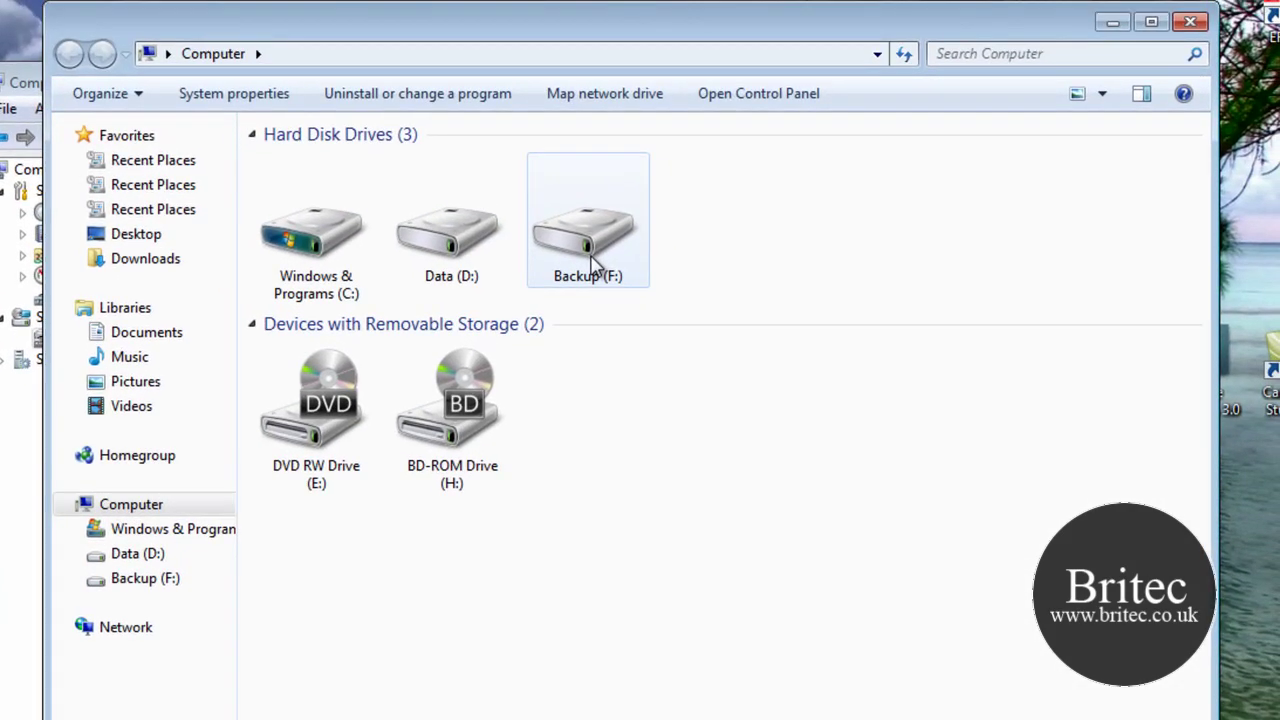
double_click(590, 240)
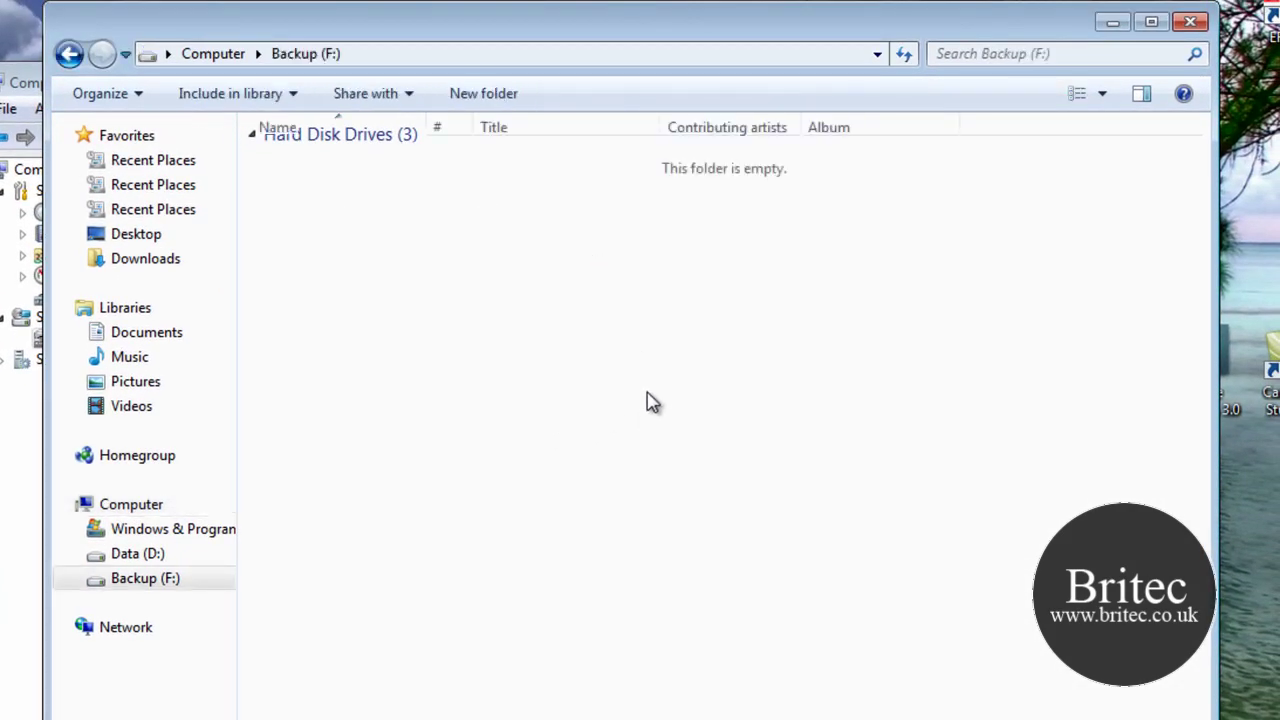
left_click(69, 53)
left_click(1190, 21)
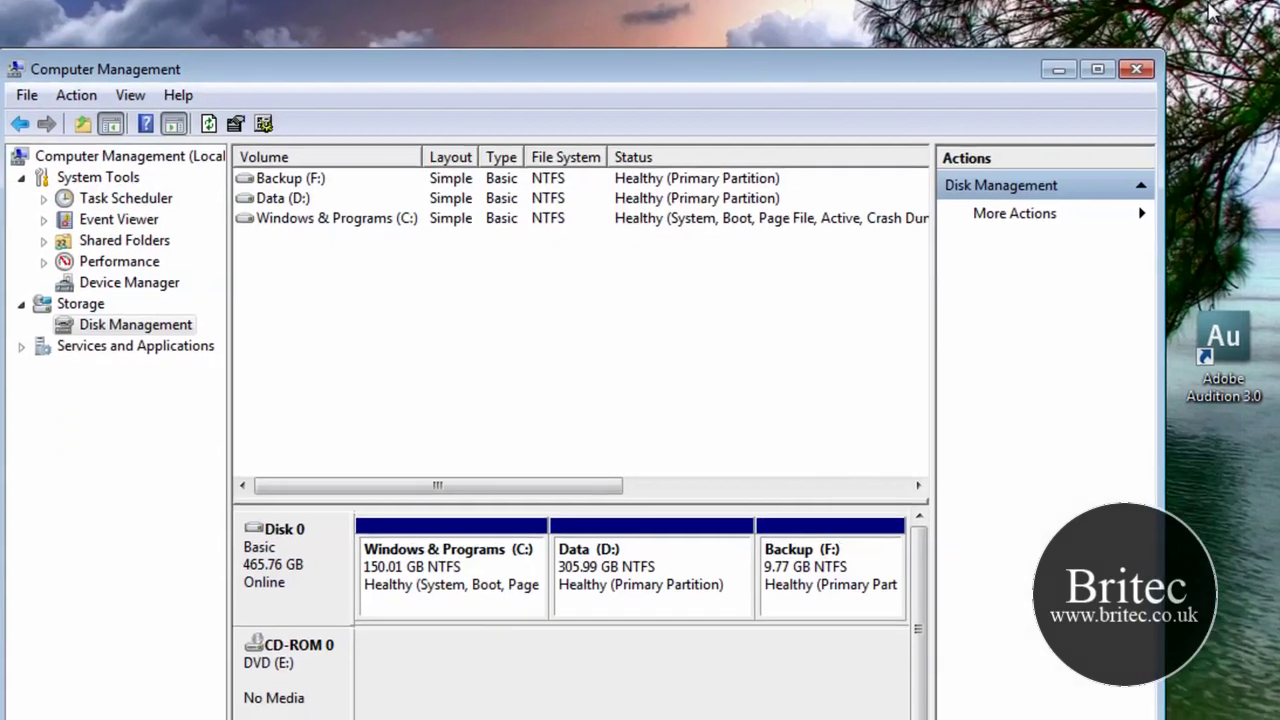
Step: Delete the Backup (F:) volume and confirm, freeing its 9.77 GB as unallocated space
left_click(862, 532)
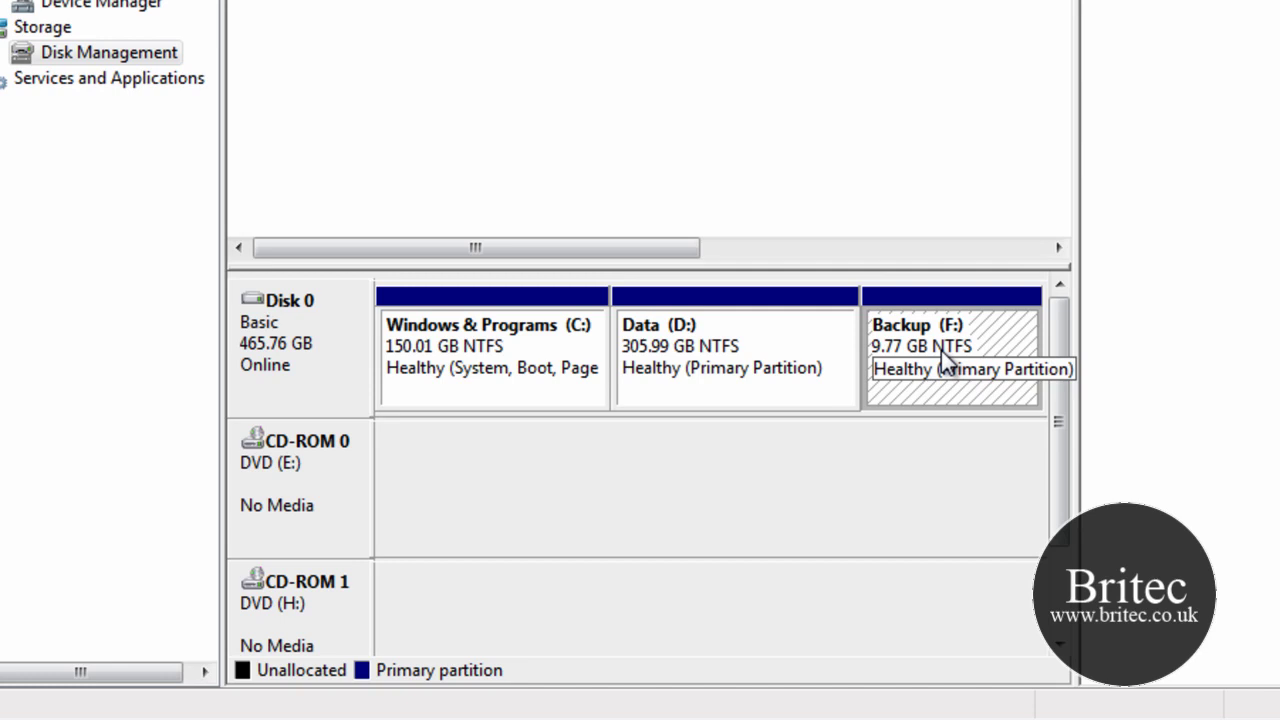
right_click(941, 350)
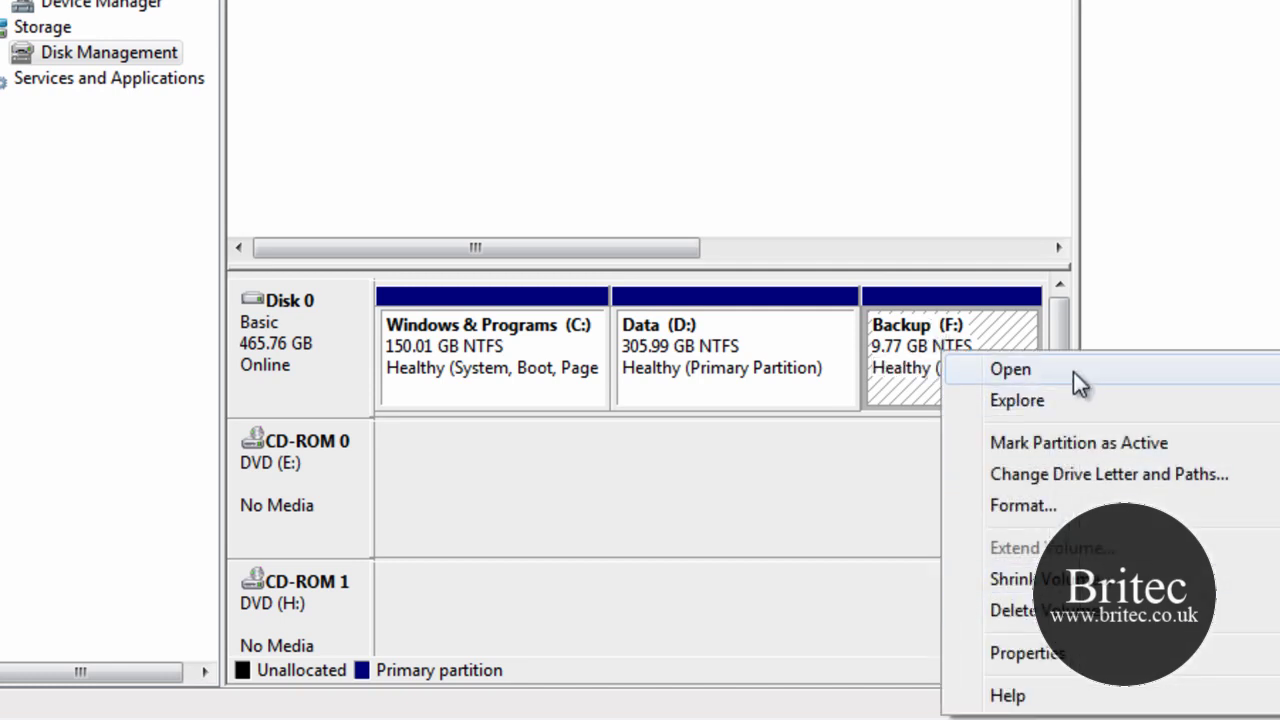
left_click(1022, 610)
left_click(791, 288)
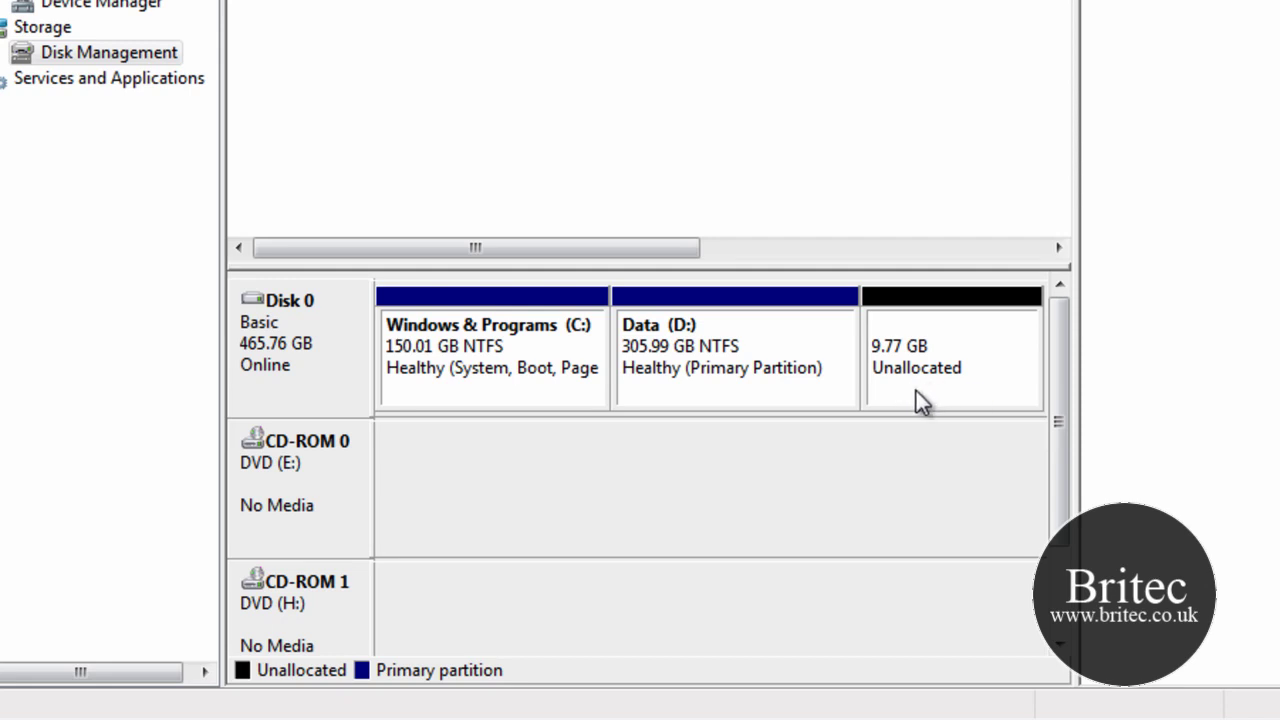
Step: Extend Data (D:) with all 10000 MB of unallocated space, bringing it to 315.75 GB
left_click(765, 356)
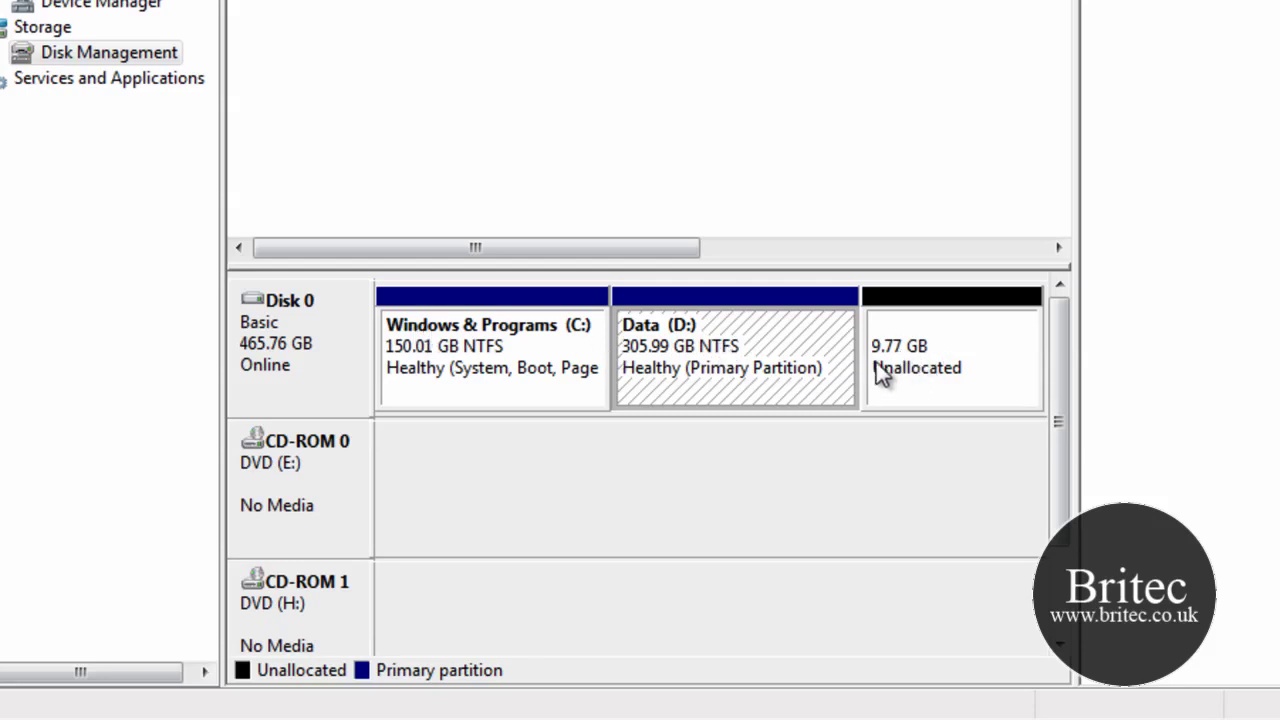
right_click(731, 349)
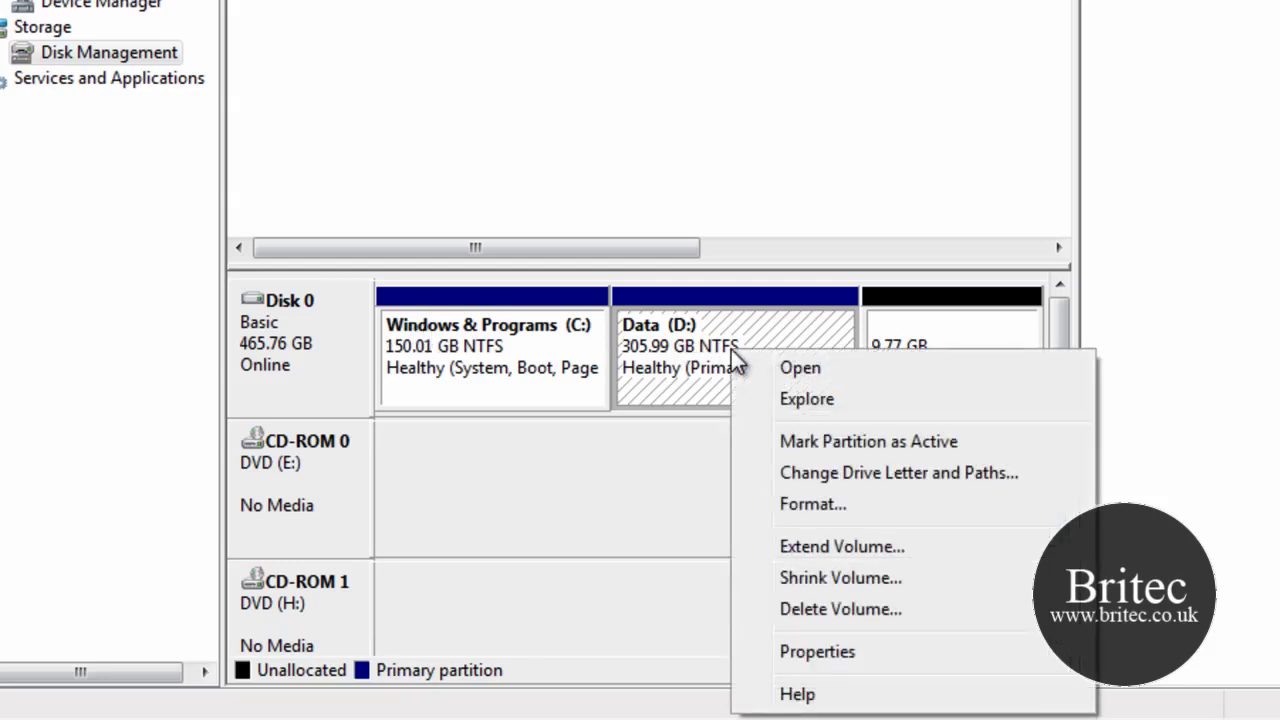
left_click(871, 553)
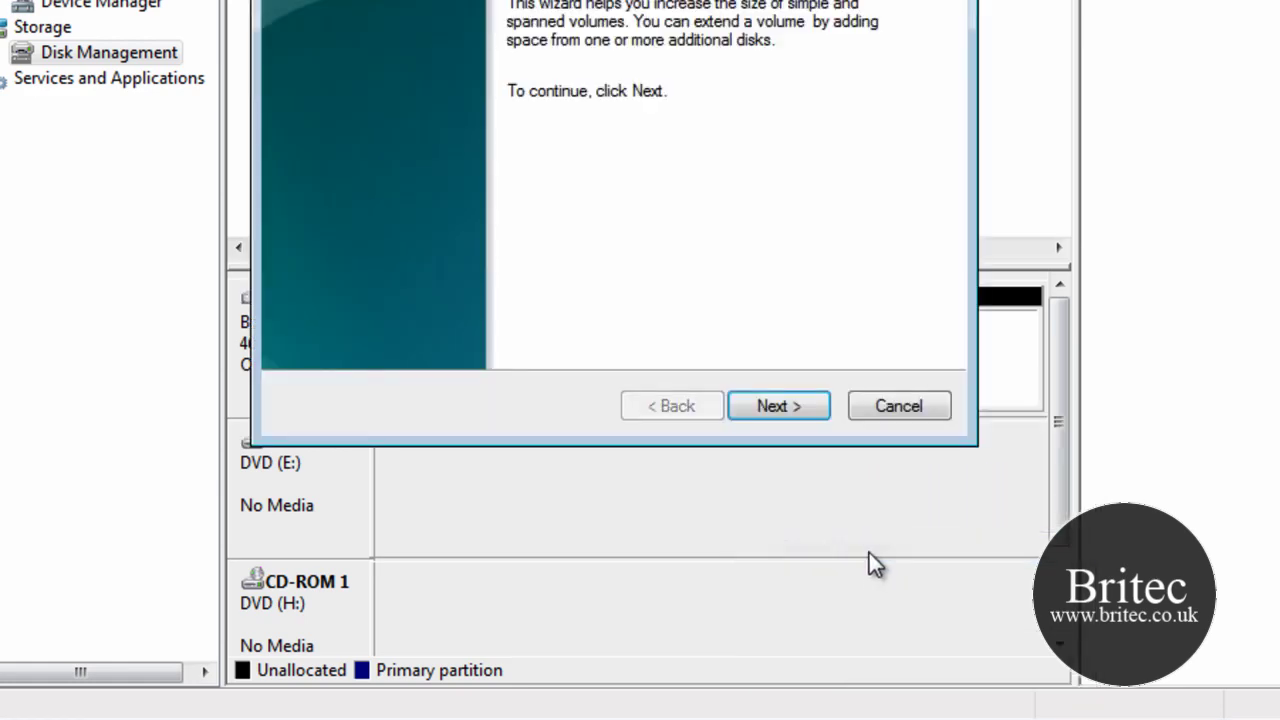
left_click(771, 412)
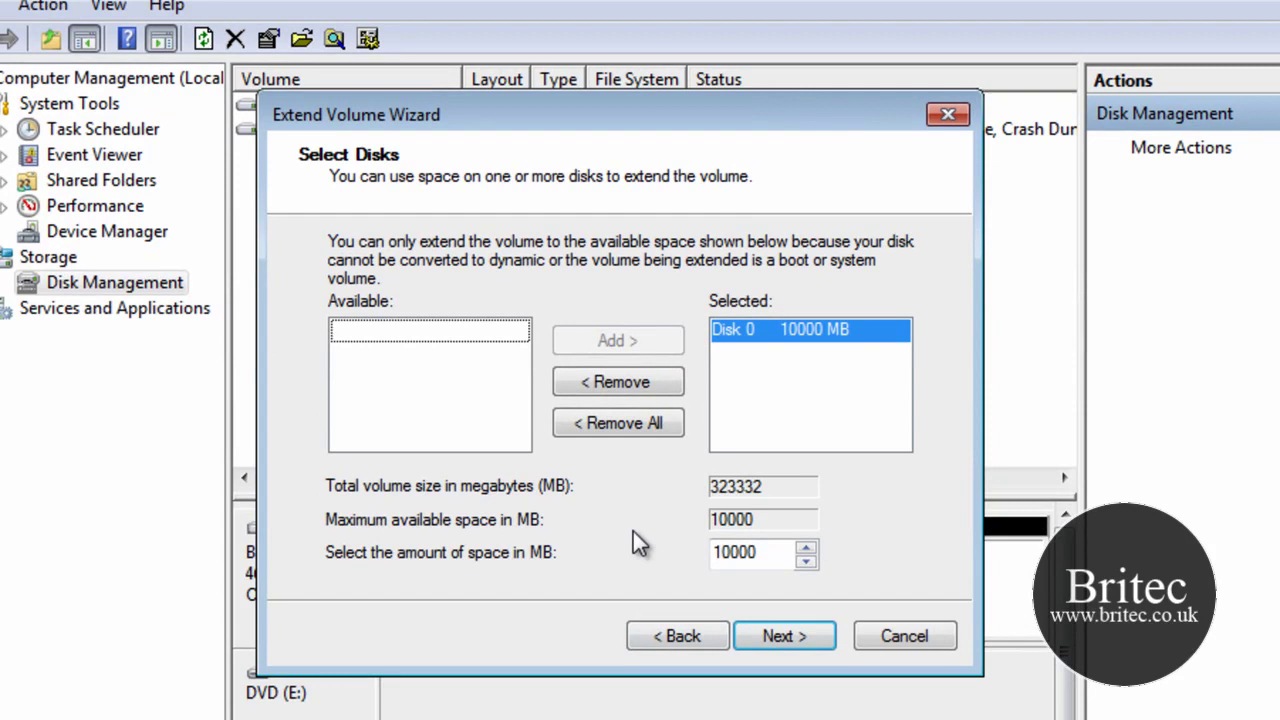
left_click(787, 636)
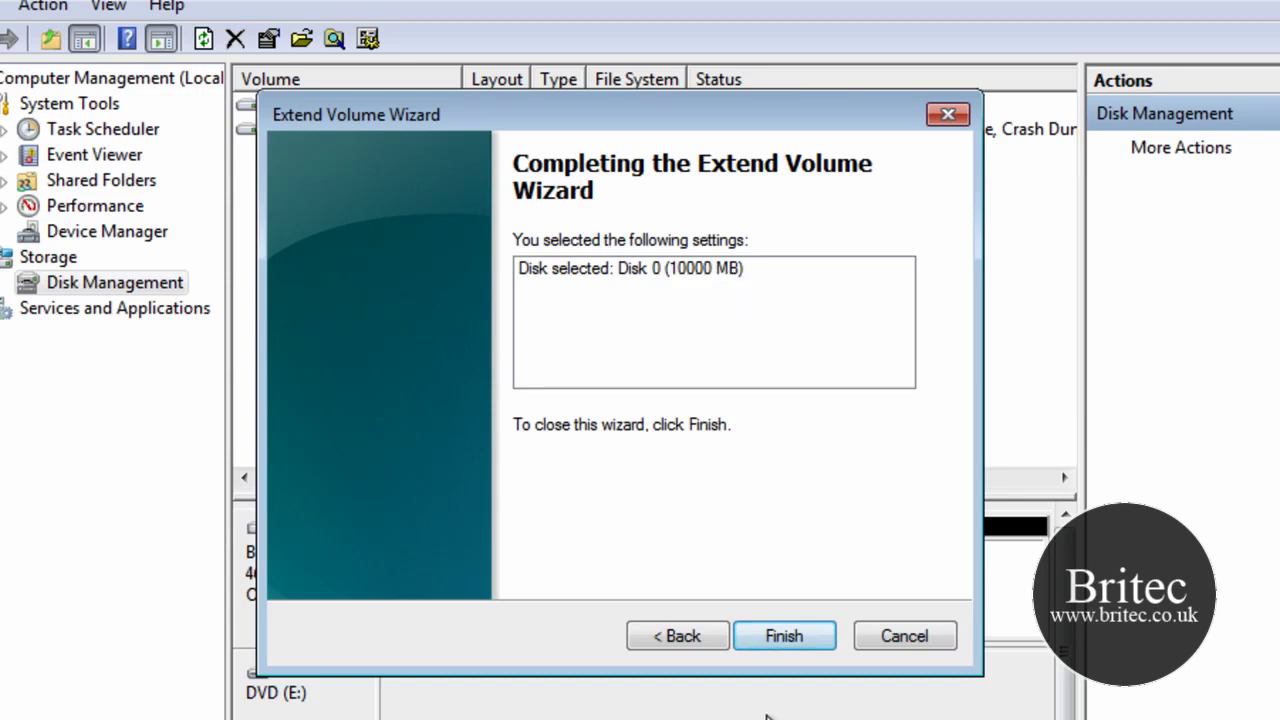
left_click(791, 636)
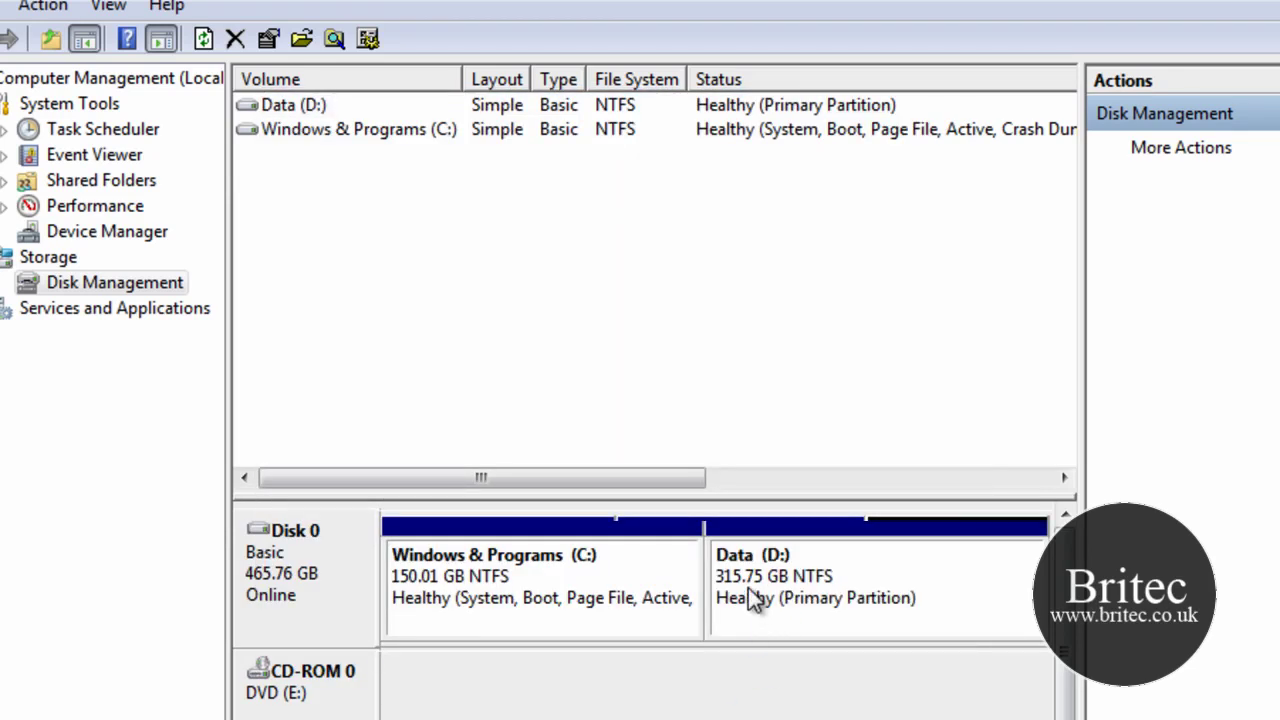